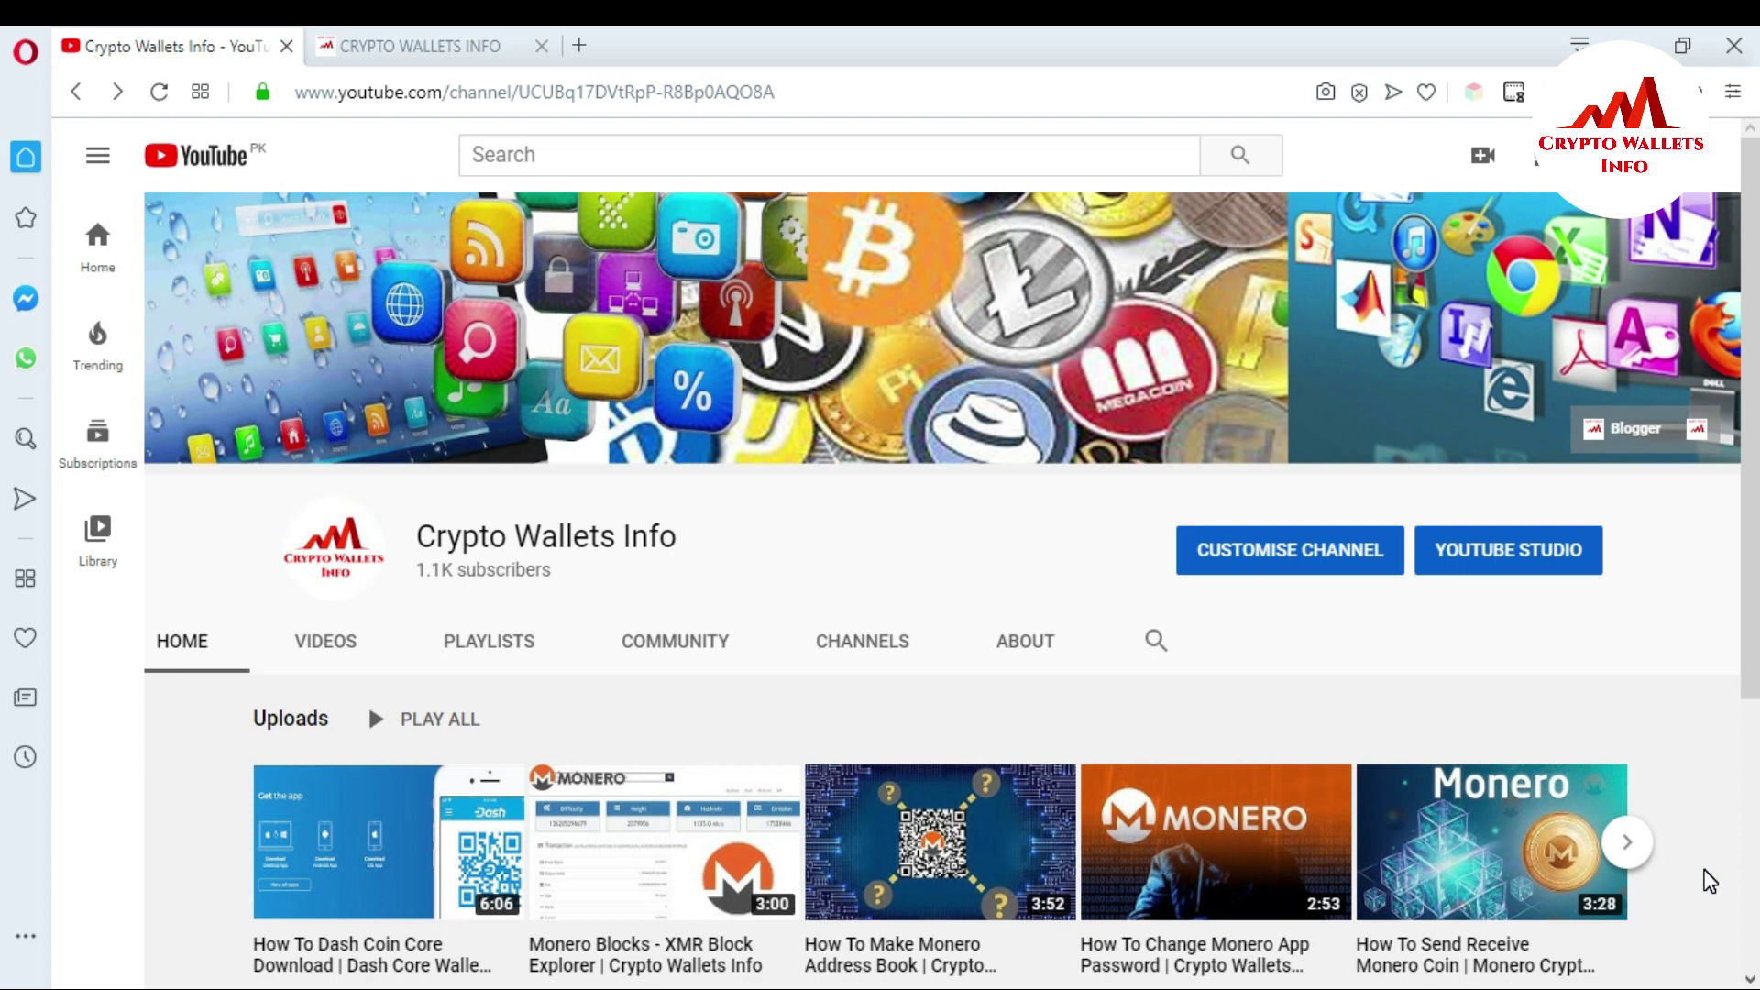
Step: Select the dashcore-0.15.0.0-win64-setup installer in the DASH COIN folder
{"action": "left_click", "coordinate": [399, 55]}
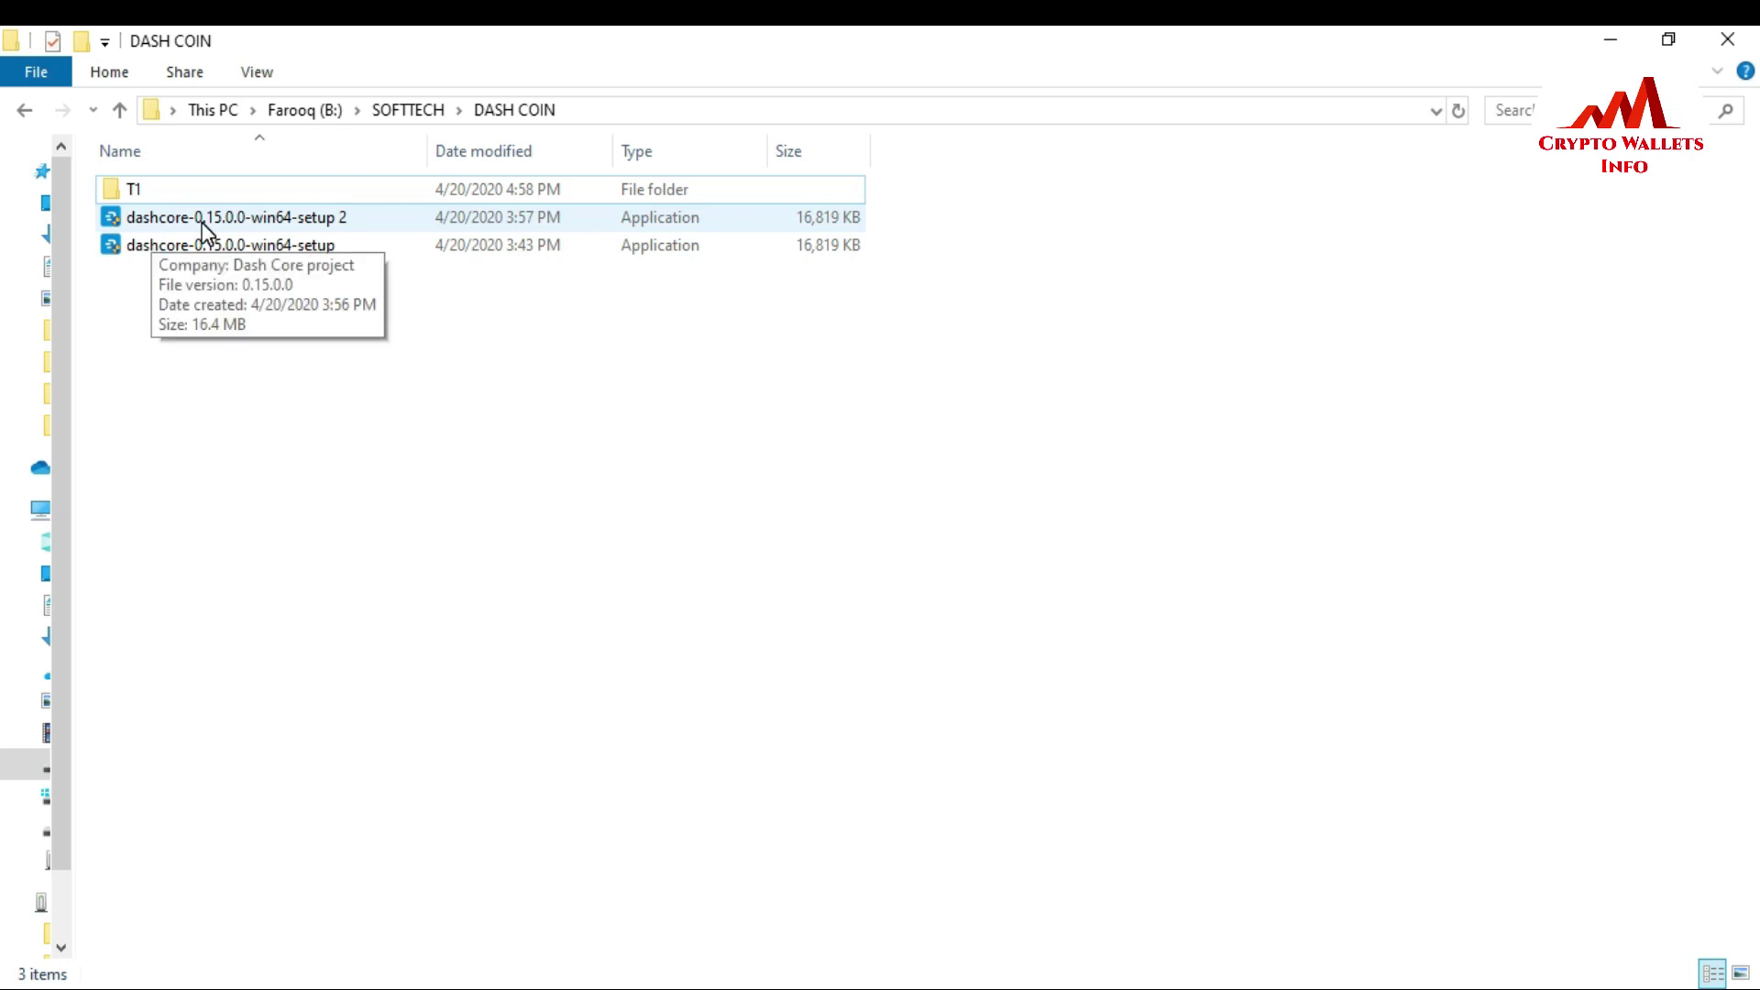
{"action": "left_click", "coordinate": [203, 224]}
Step: Launch the 64-bit installer and reach the destination page, keeping C:\Program Files\DashCore
{"action": "double_click", "coordinate": [204, 225]}
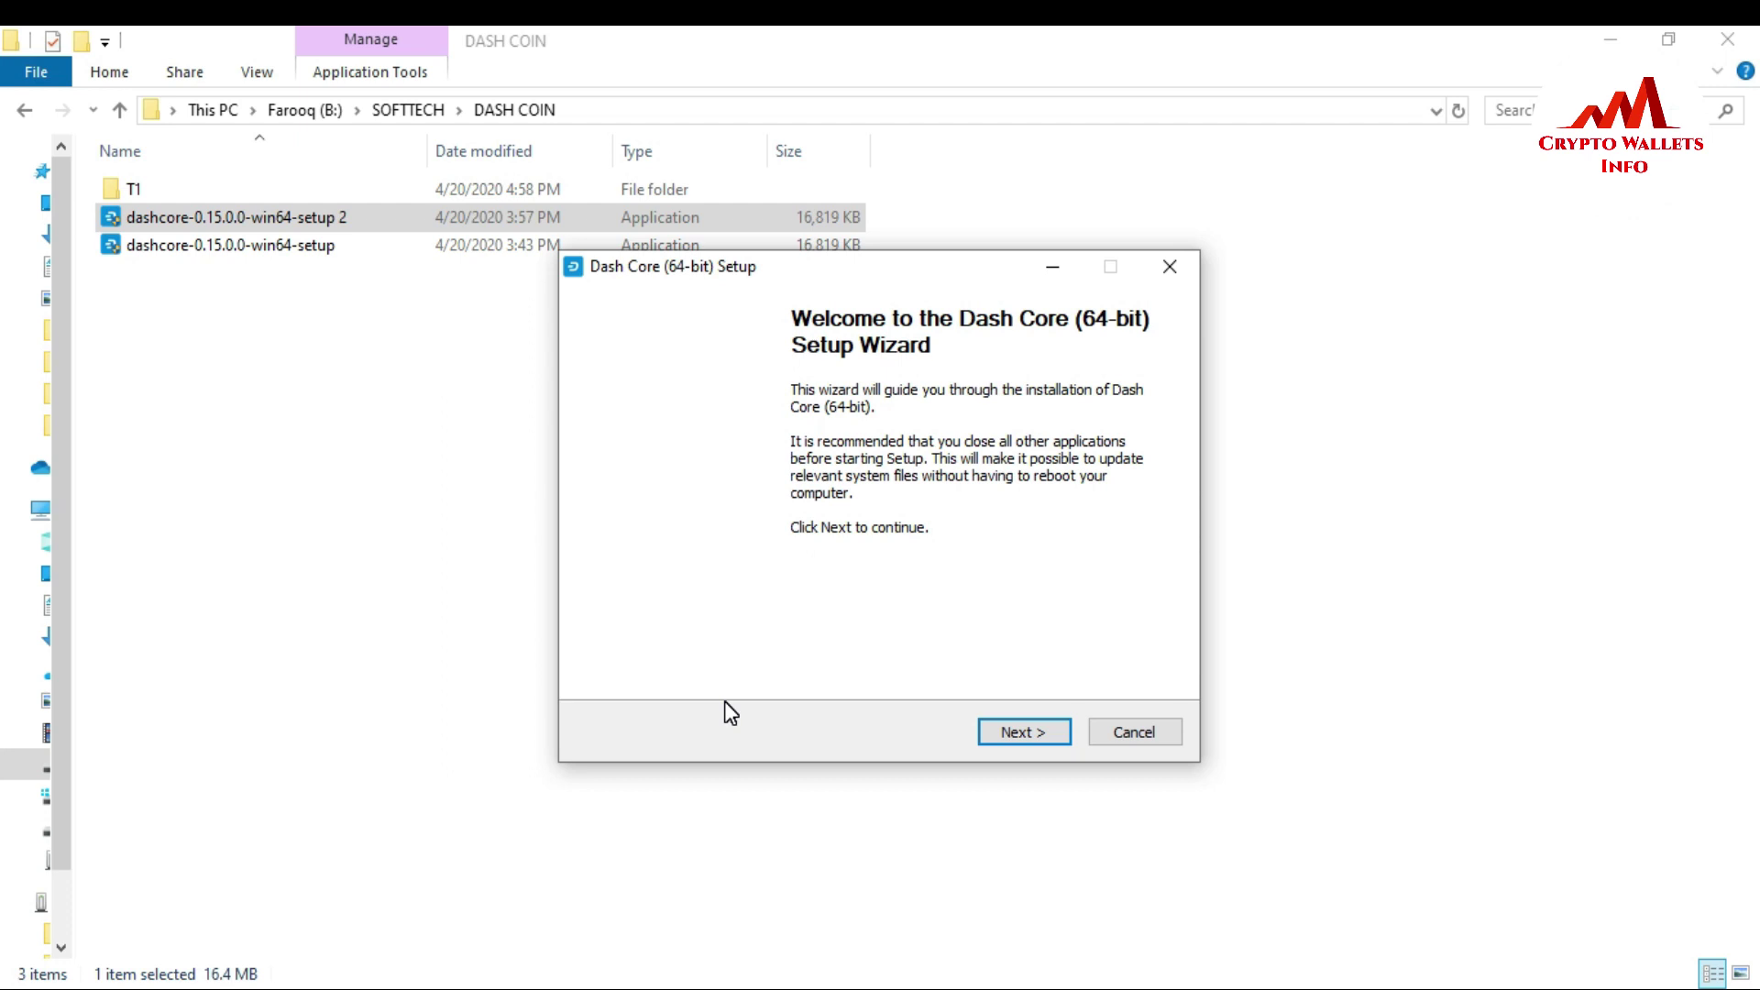
{"action": "left_click", "coordinate": [1032, 734]}
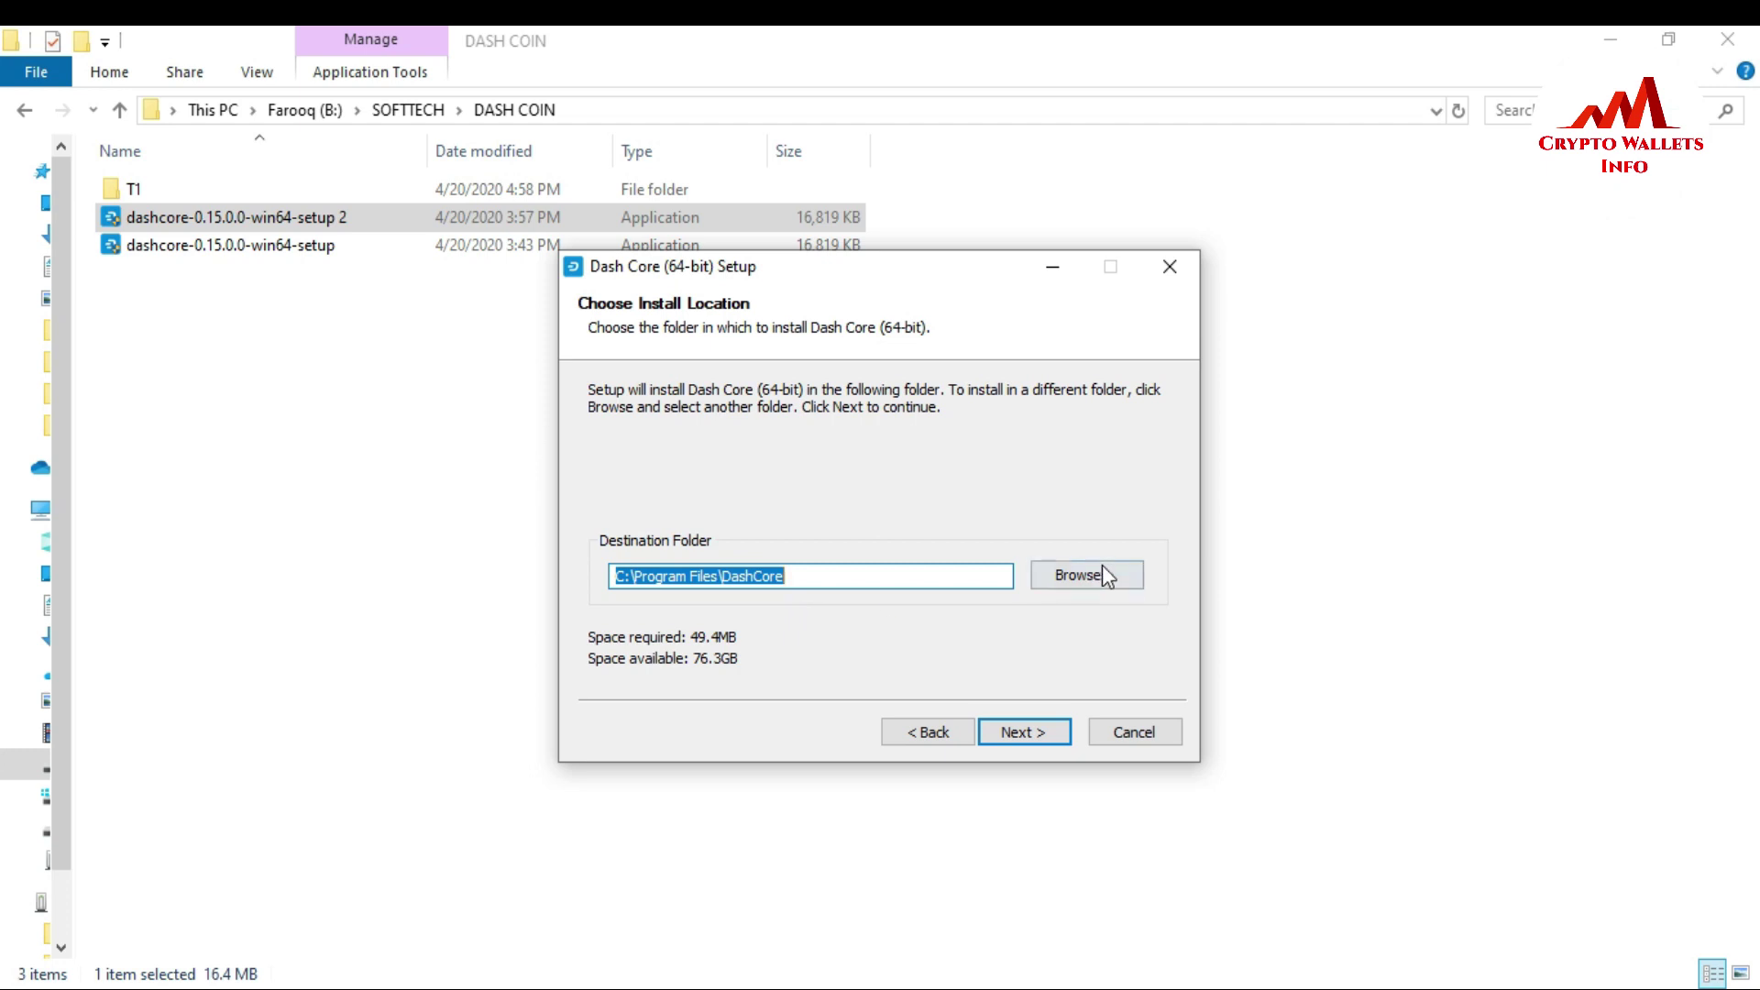
{"action": "left_click", "coordinate": [1088, 584]}
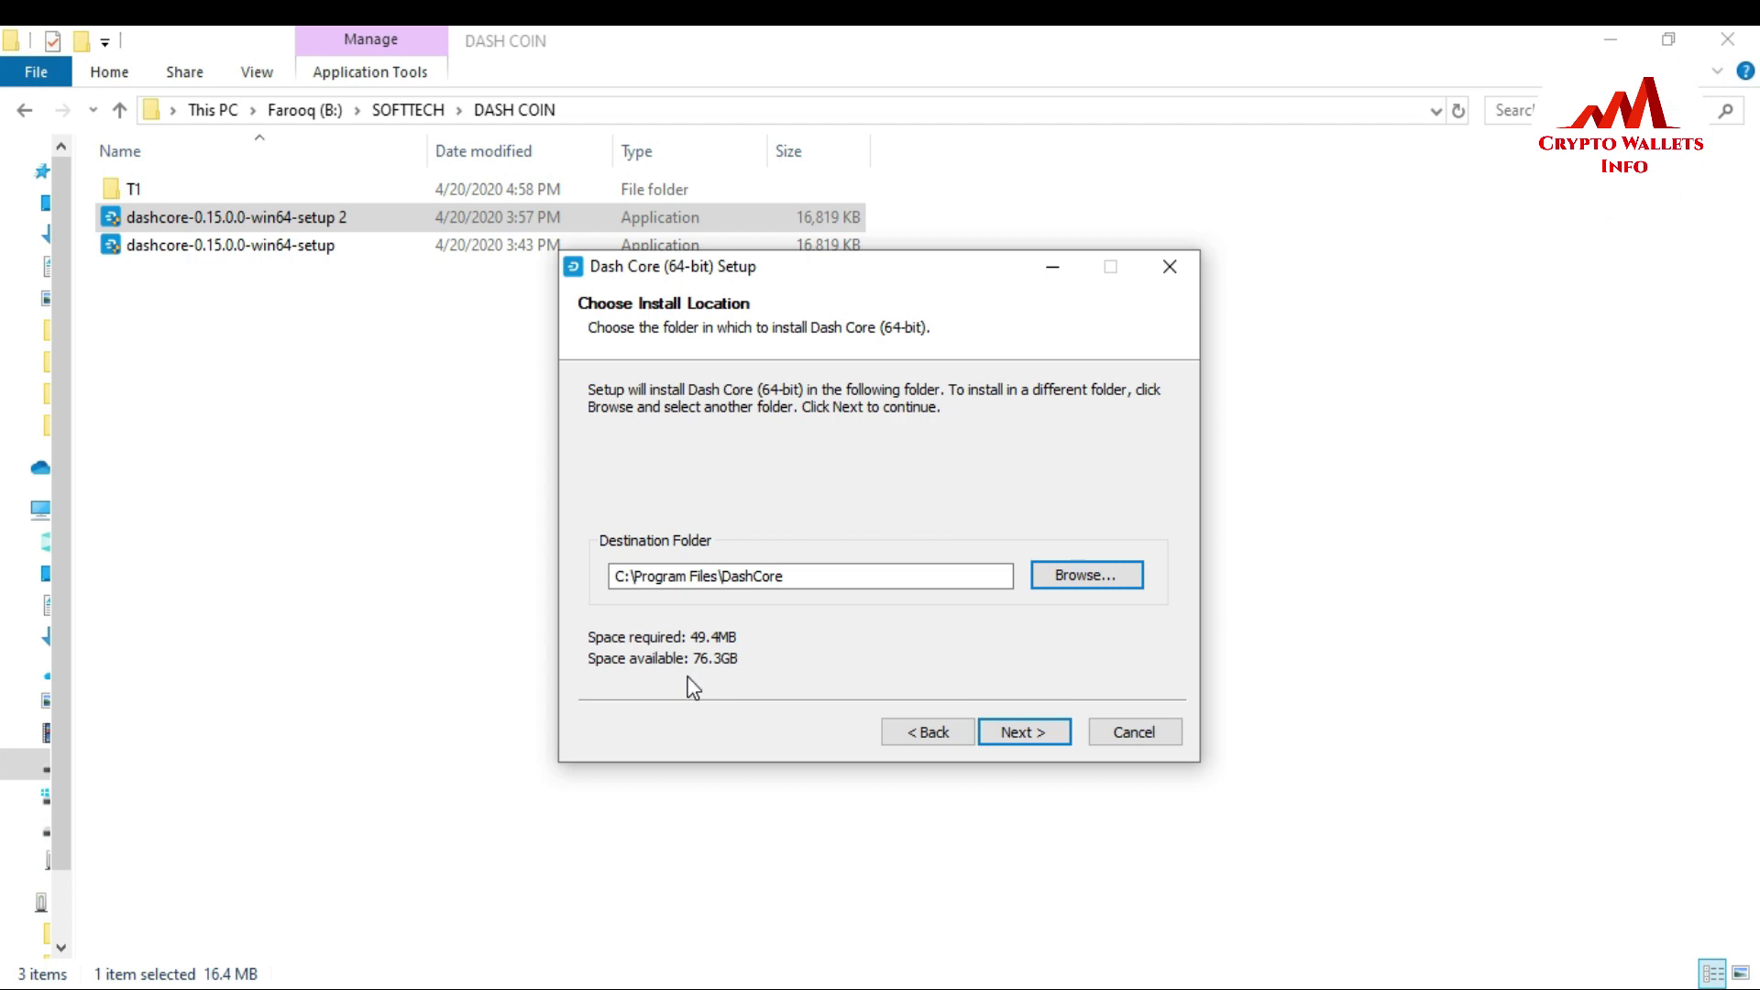
Step: Install Dash Core into the Dash Core start menu folder and finish with Run Dash Core checked
{"action": "left_click", "coordinate": [1016, 734]}
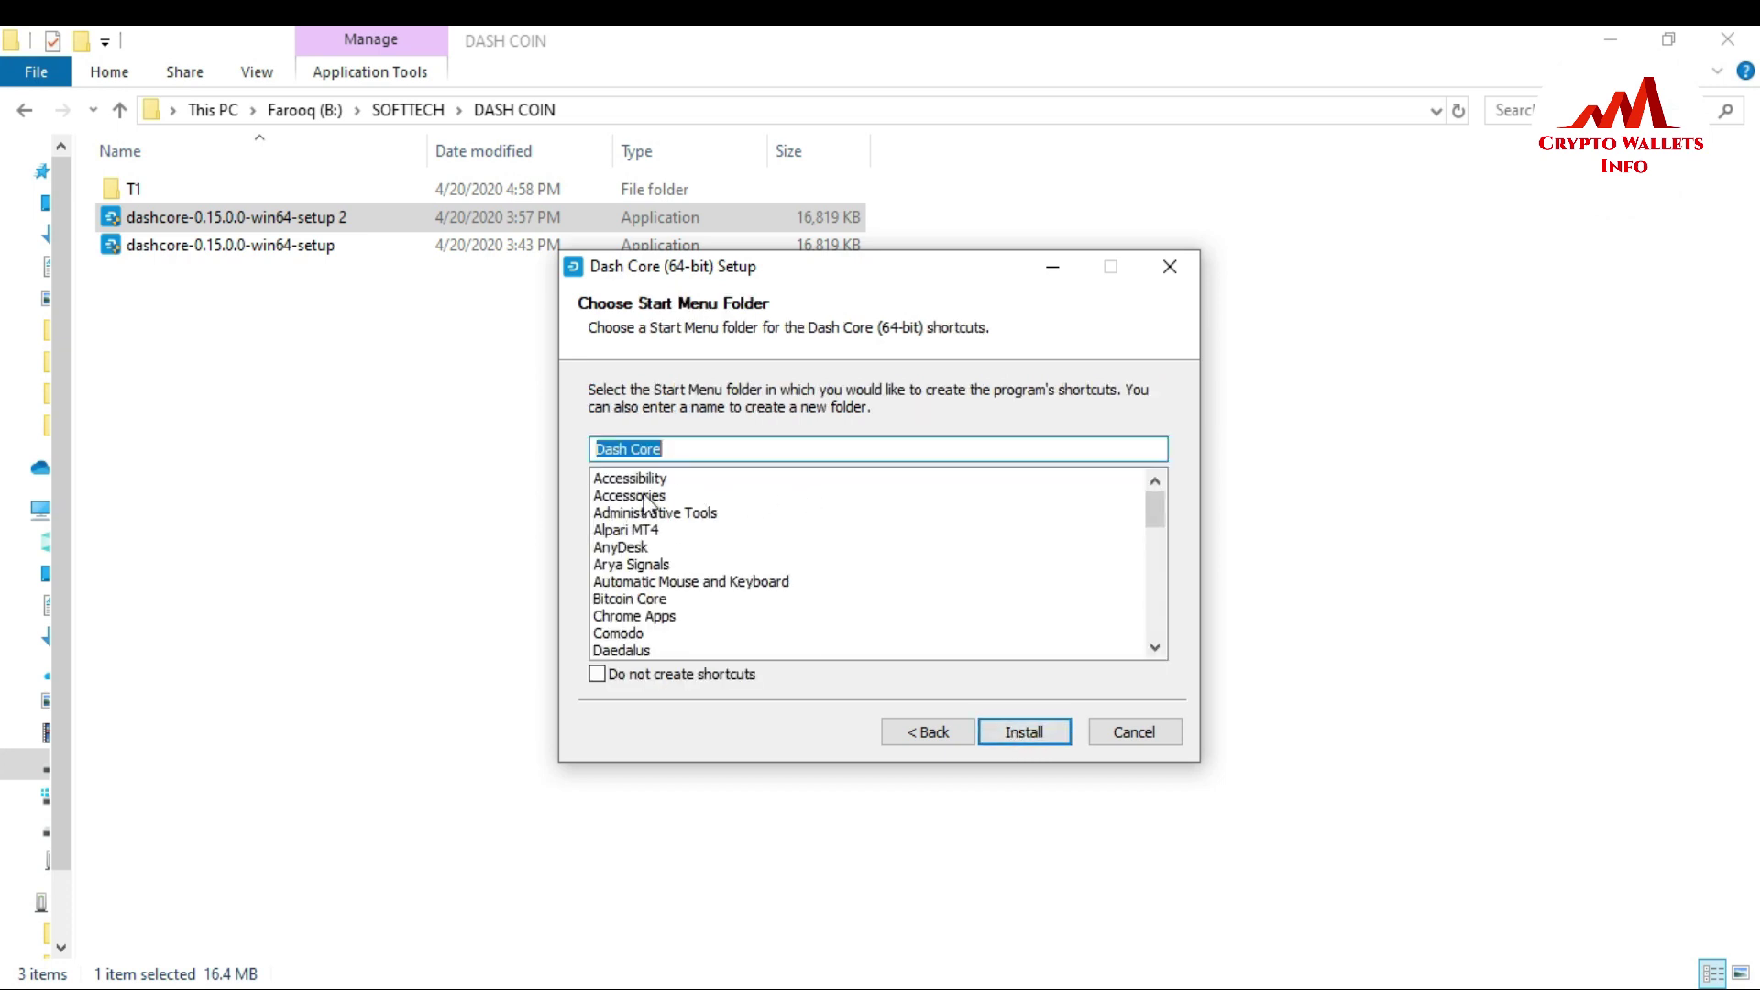
{"action": "left_click", "coordinate": [1025, 735]}
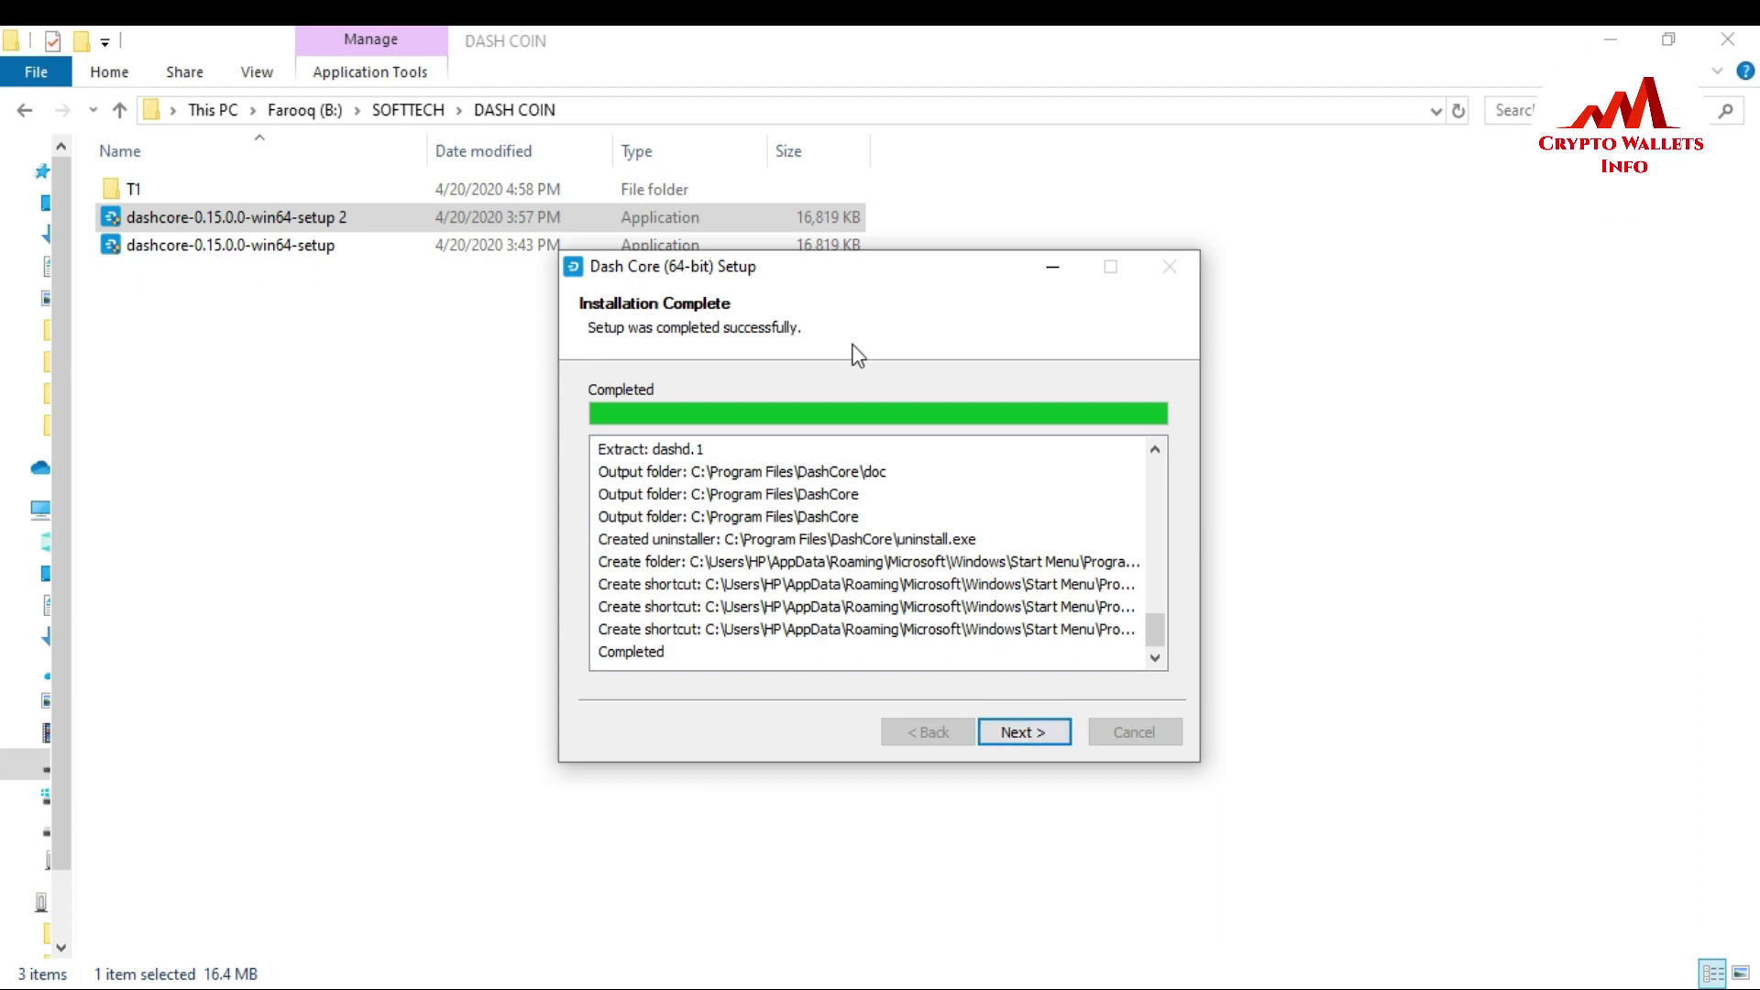
{"action": "left_click", "coordinate": [1020, 732]}
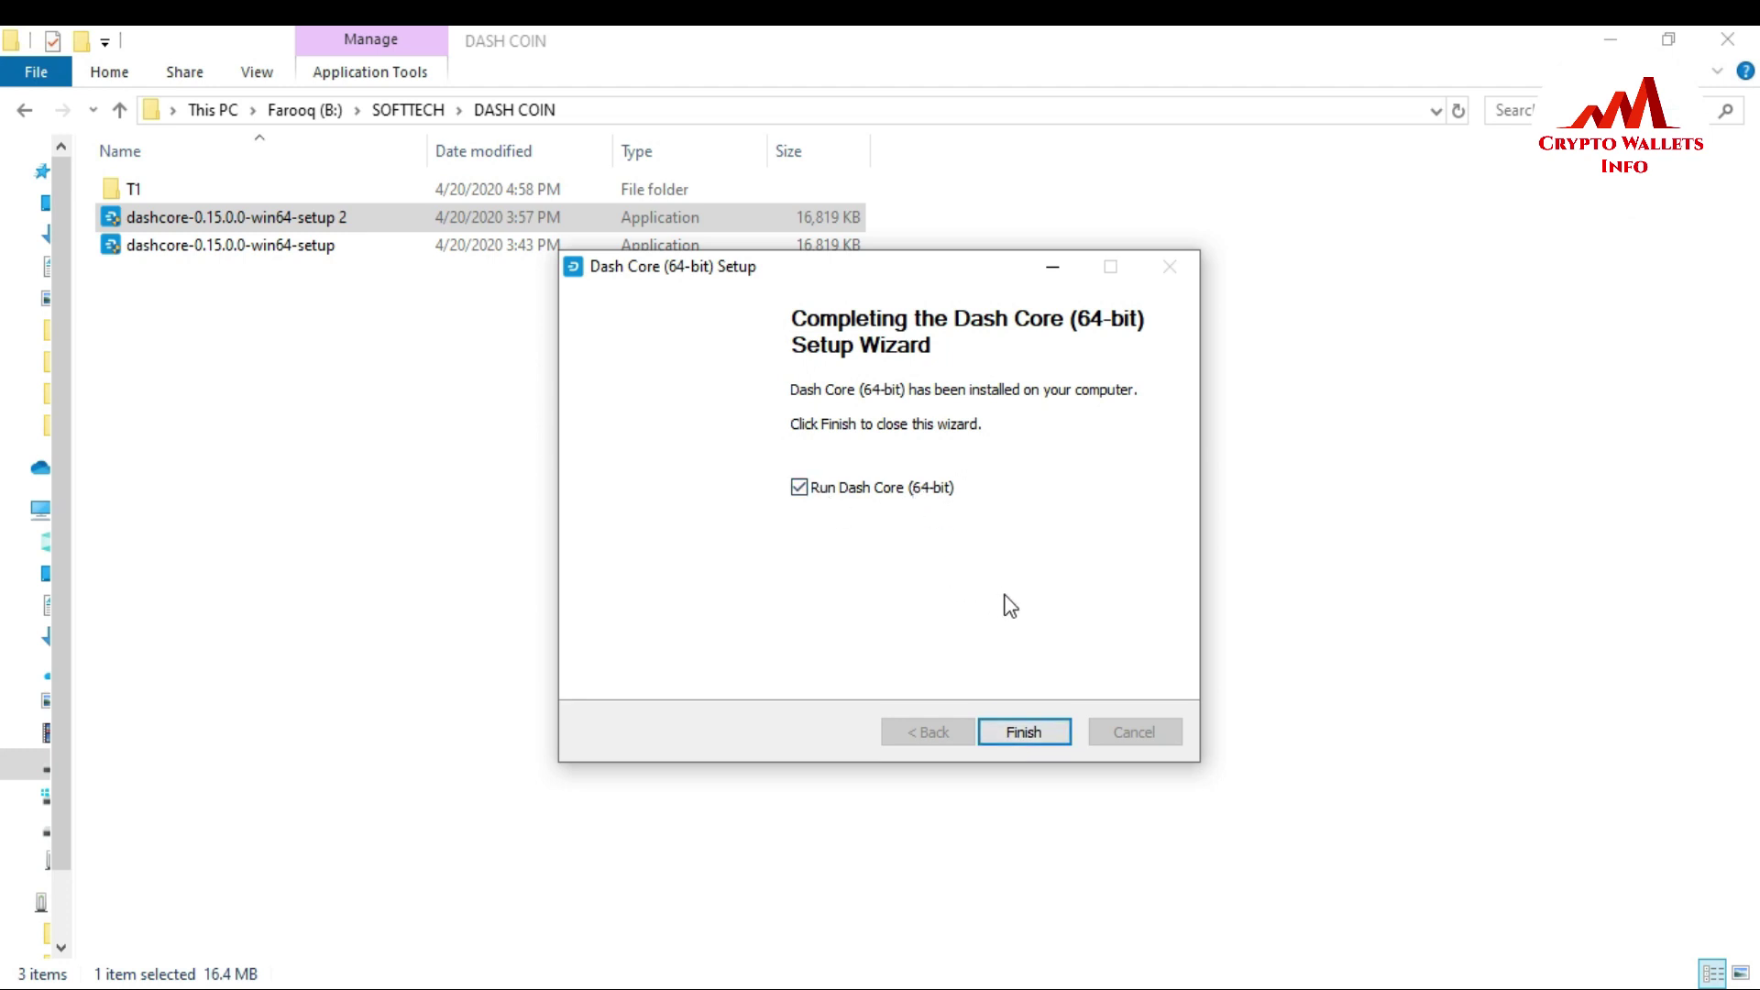
{"action": "left_click", "coordinate": [1020, 732]}
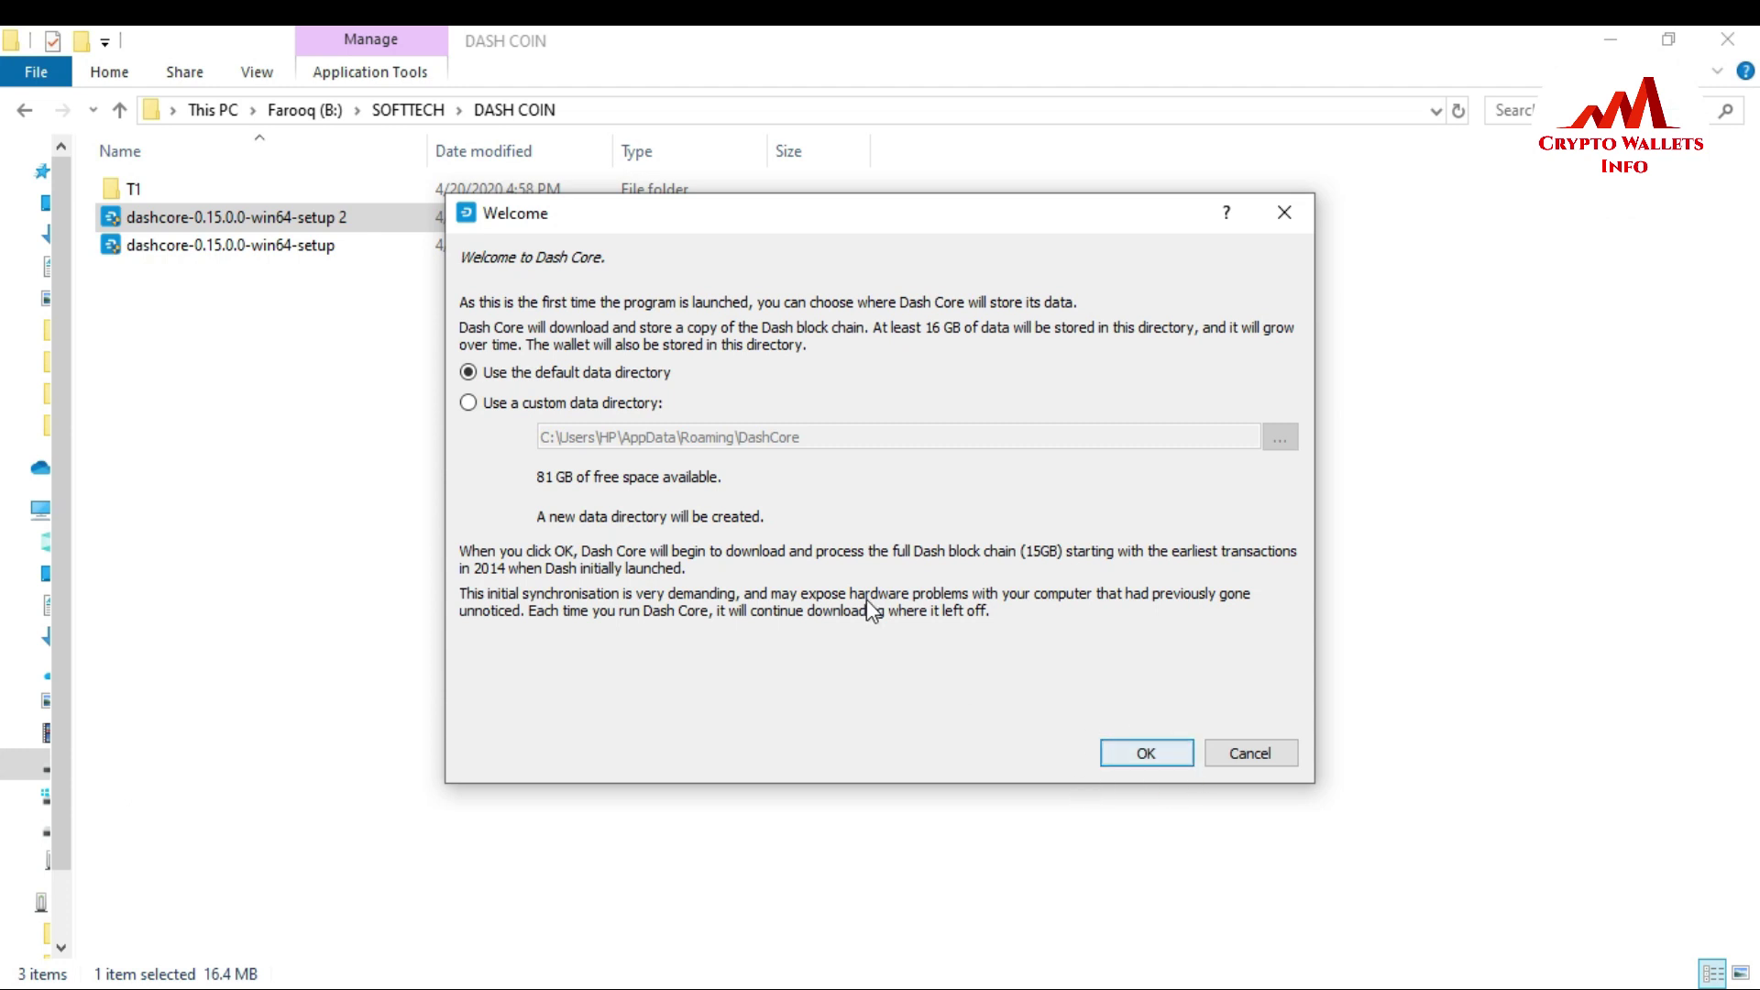
Step: Accept the default data directory, close the firewall alert, and move the wallet window up-left
{"action": "left_click", "coordinate": [1141, 751]}
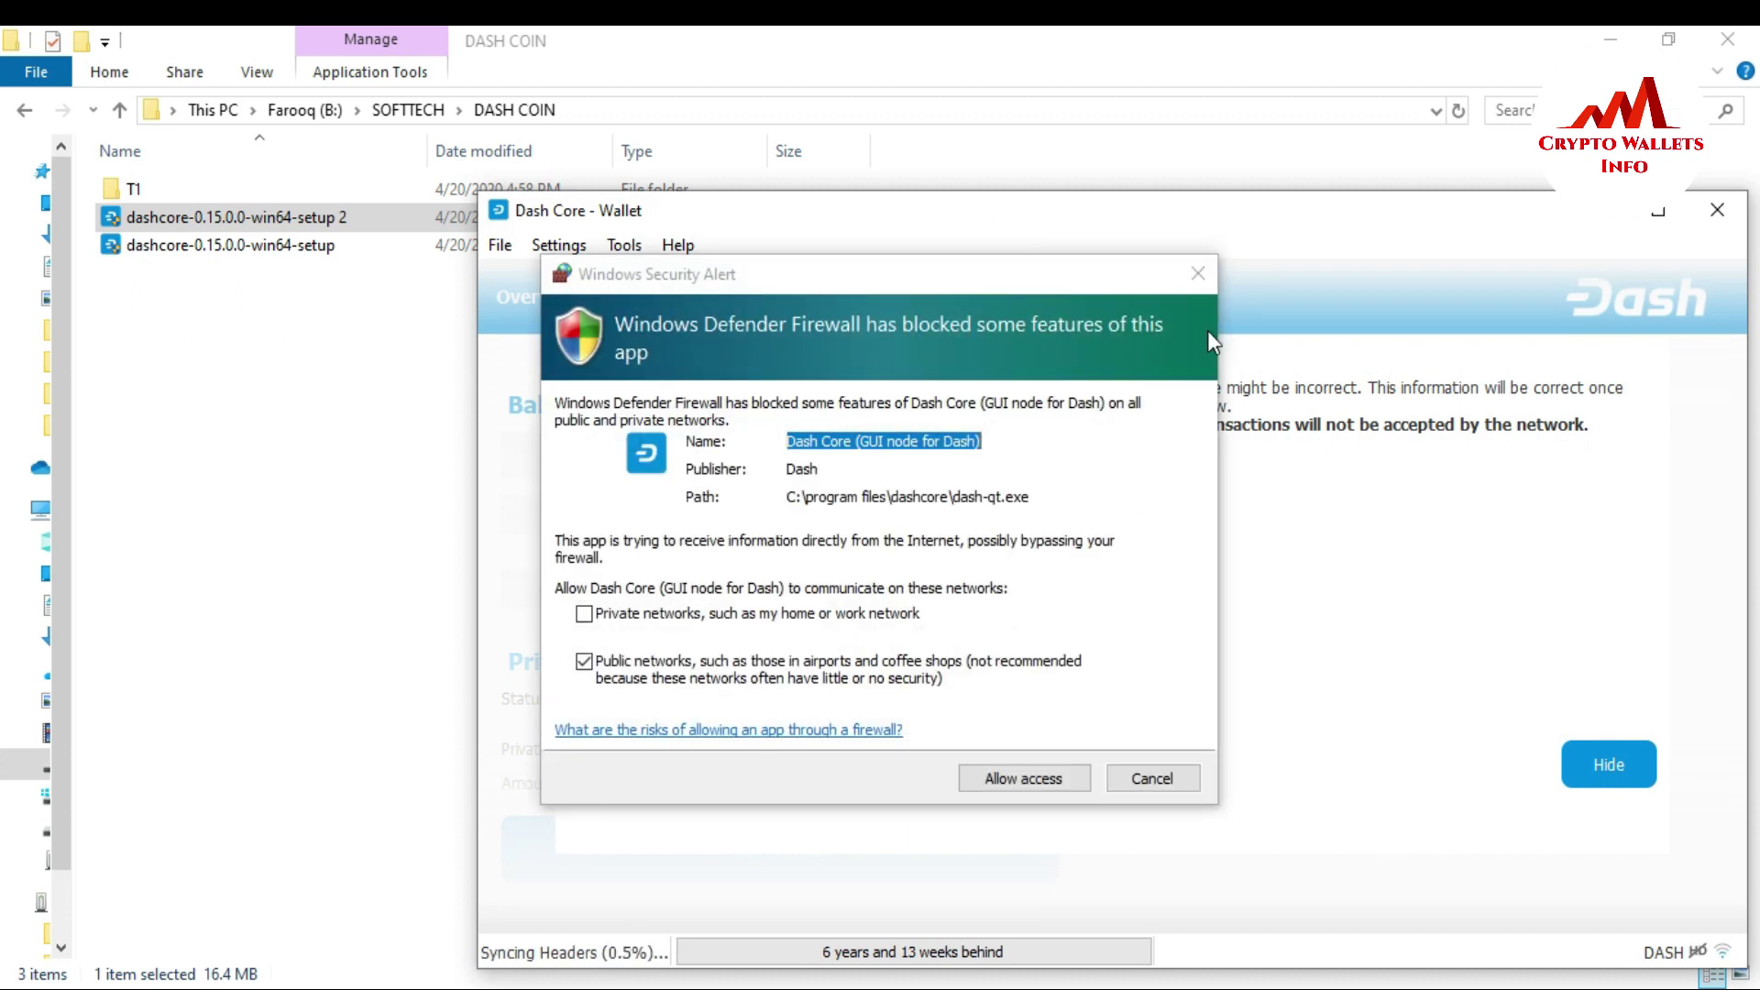
{"action": "left_click", "coordinate": [1198, 273]}
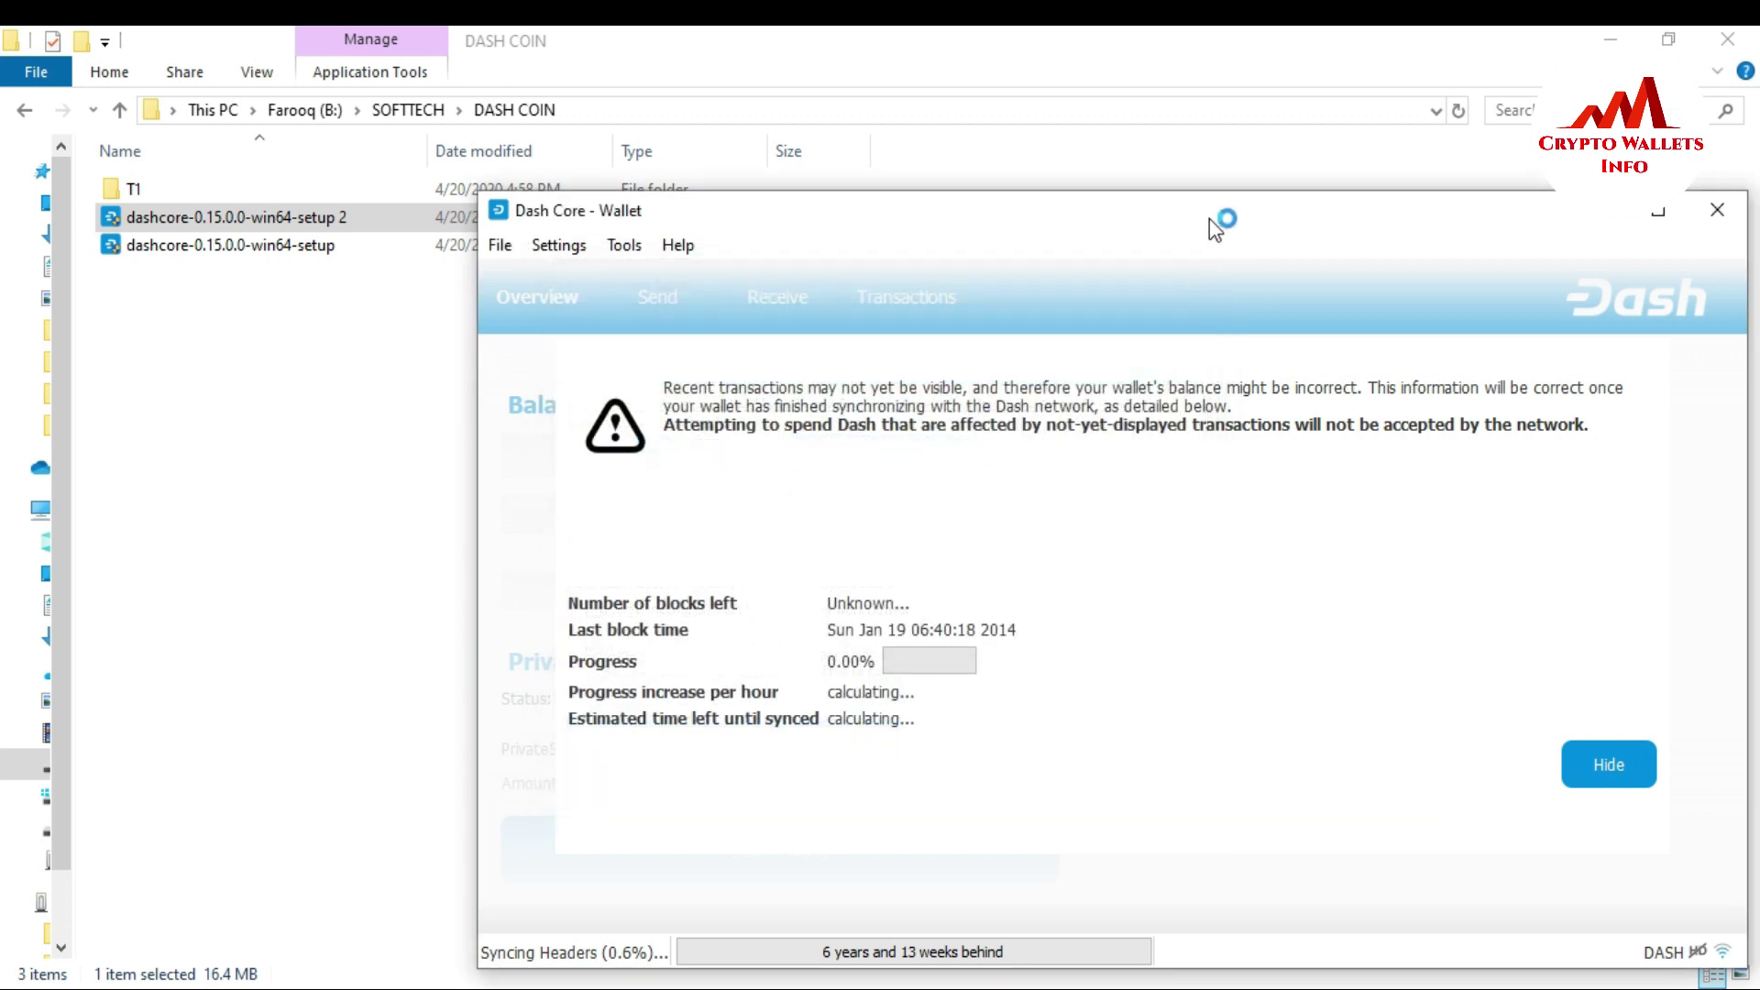
{"action": "left_click_drag", "start_coordinate": [1208, 215], "coordinate": [1065, 180]}
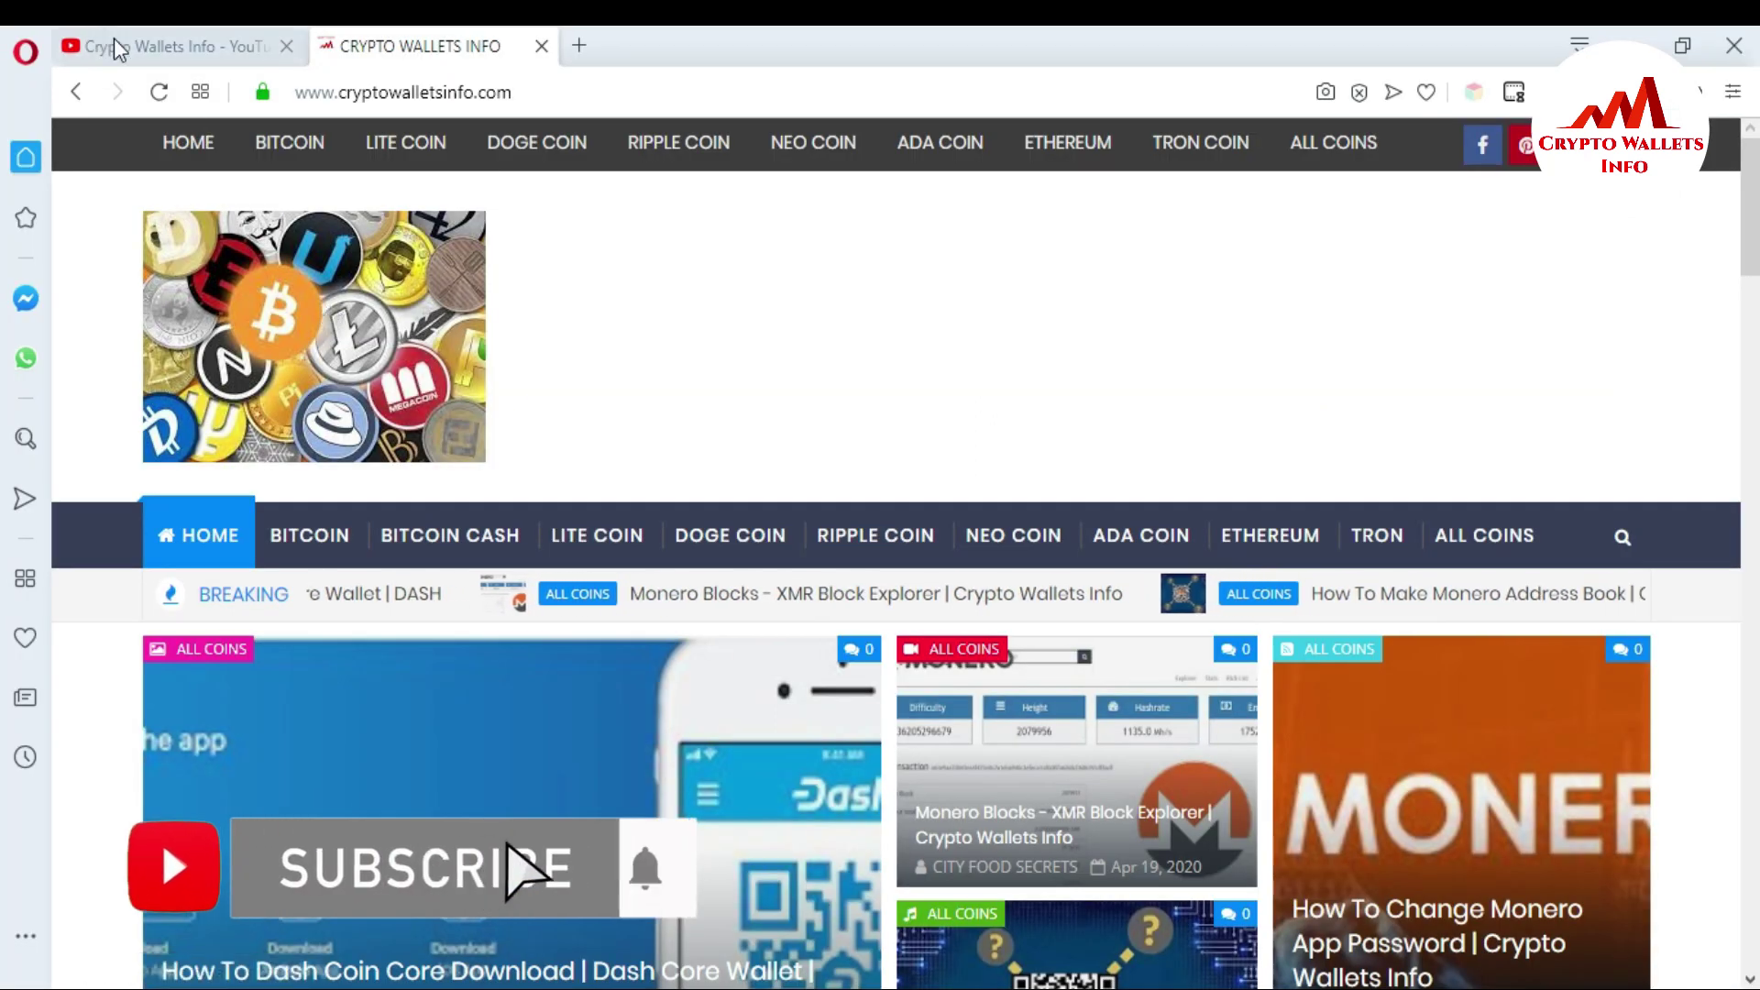
Step: Visit the Crypto Wallets Info YouTube channel, then return to the cryptowalletsinfo.com homepage
{"action": "left_click", "coordinate": [115, 47]}
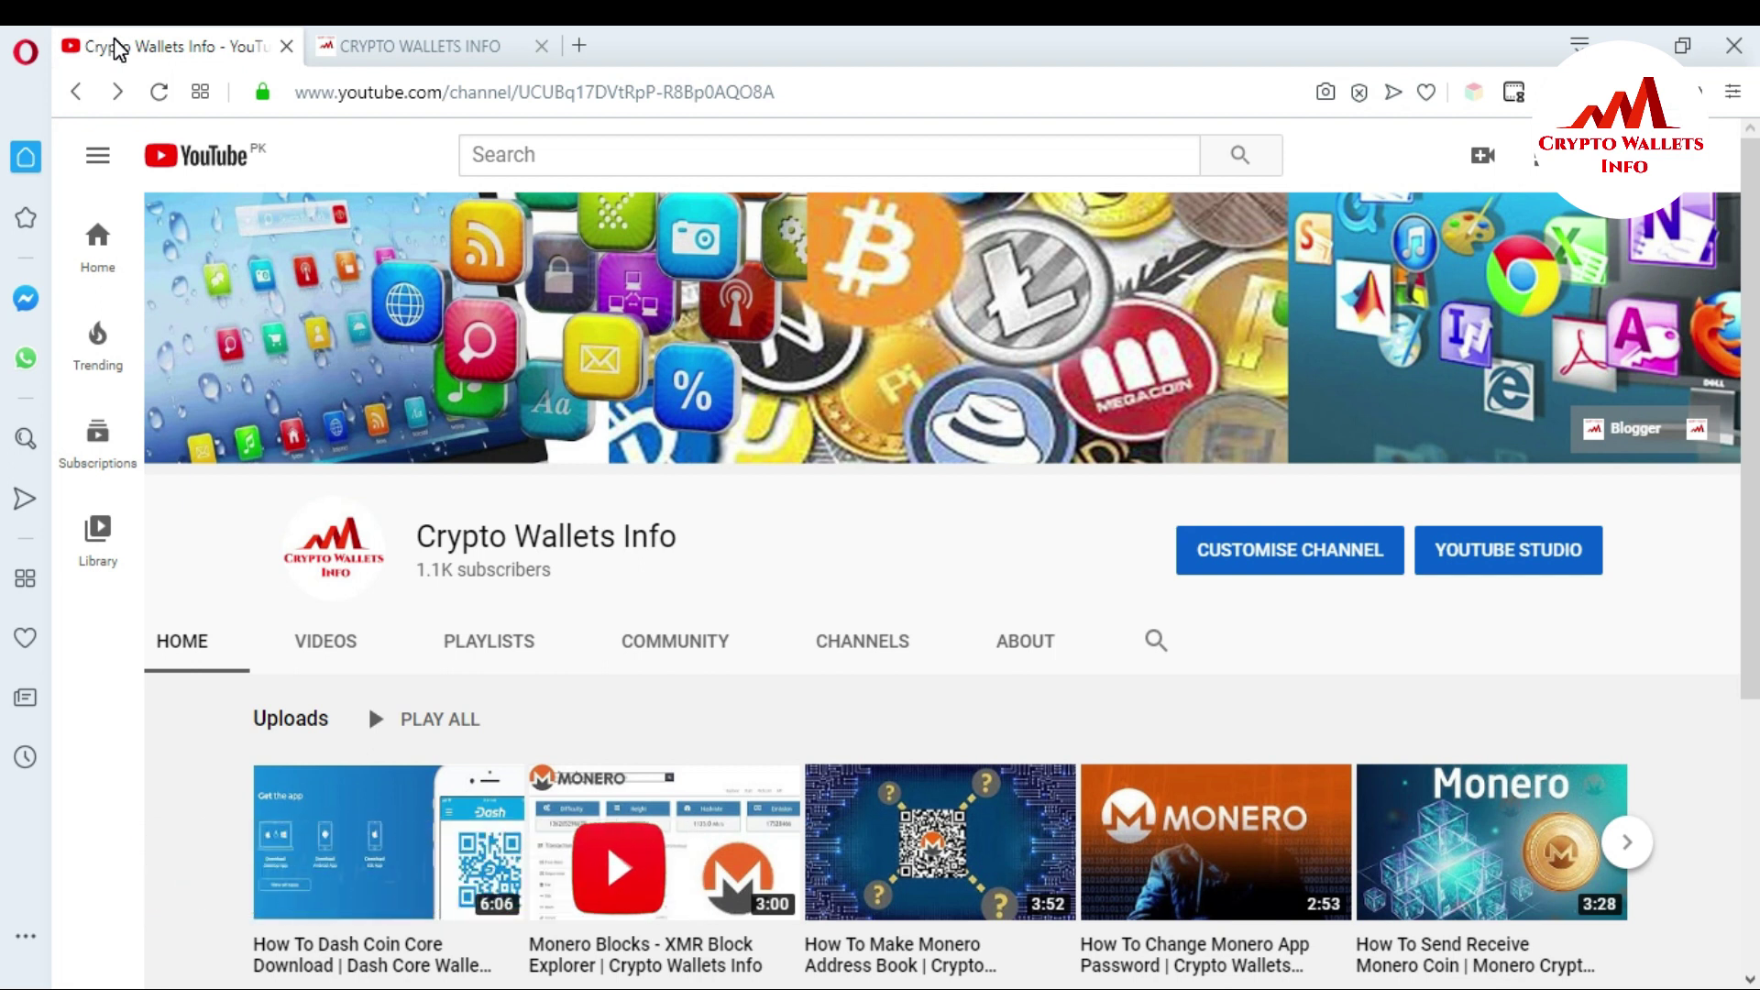
{"action": "left_click", "coordinate": [433, 28]}
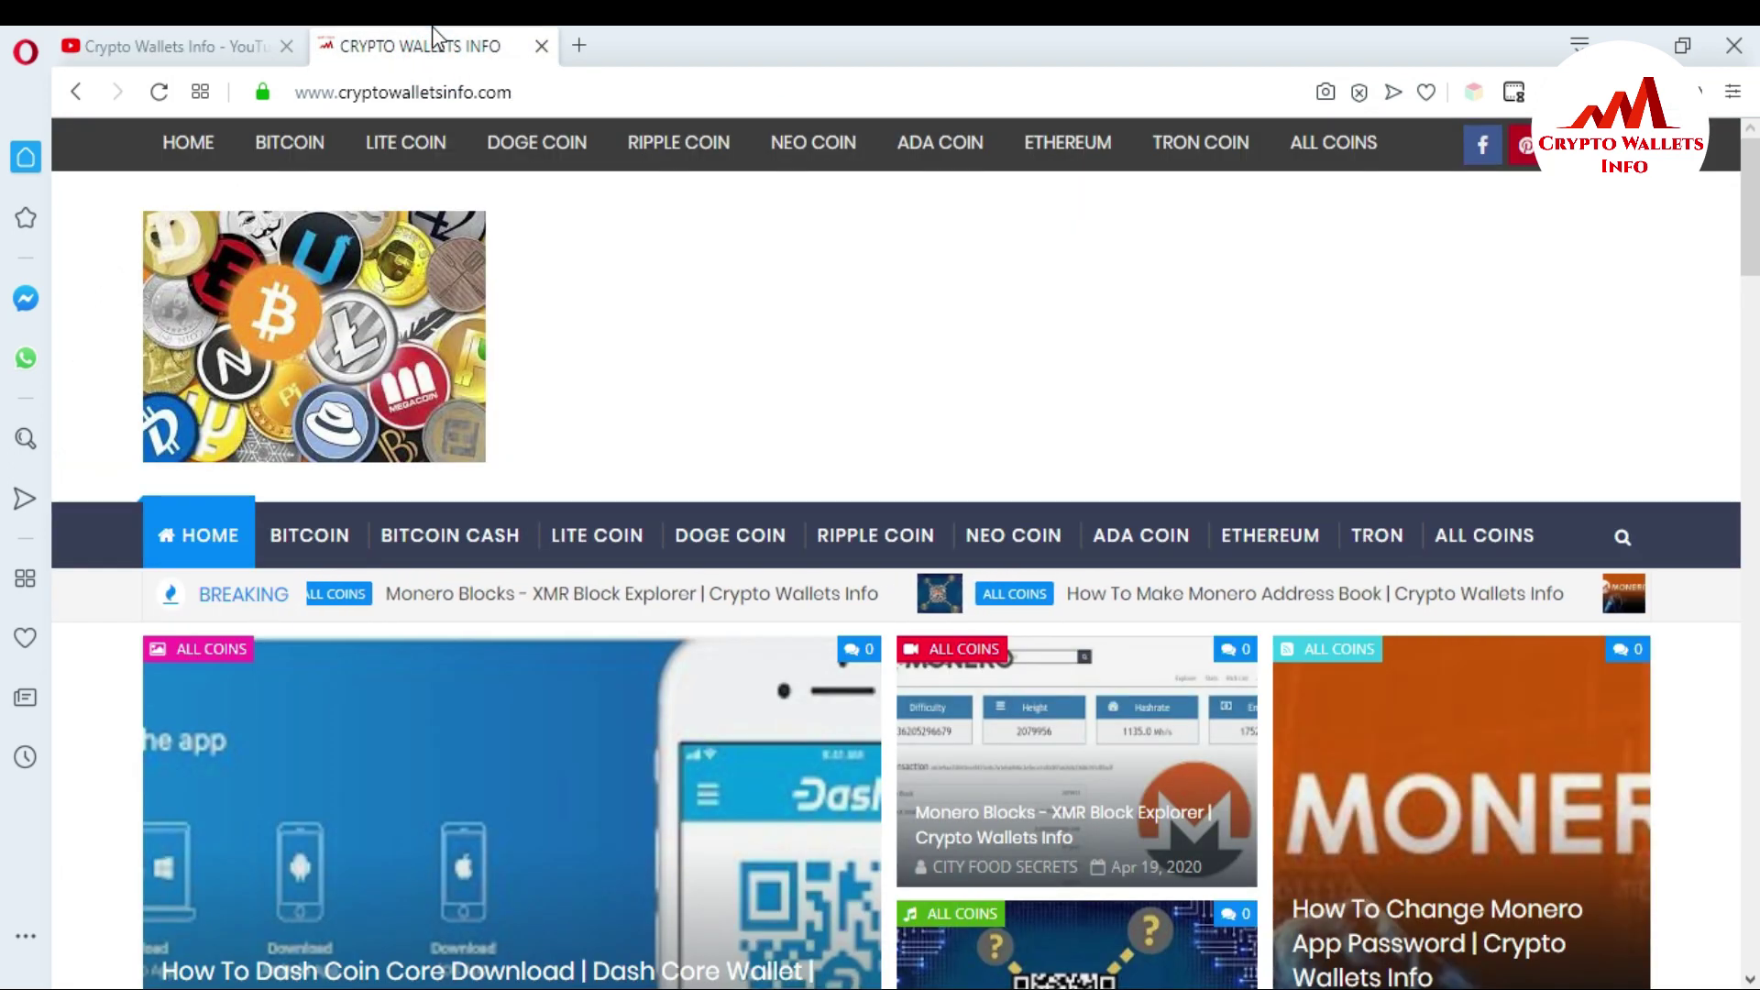